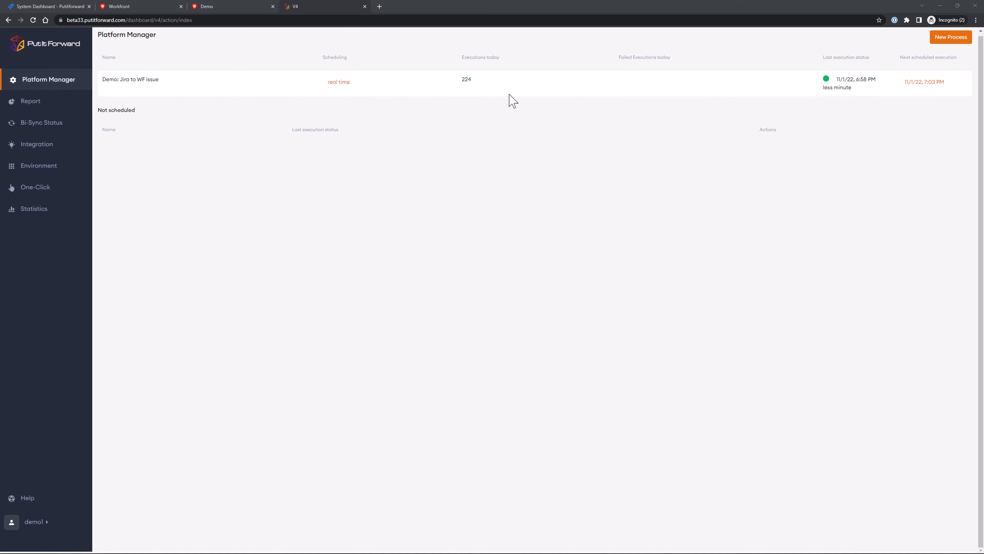
- Switch to Jira and start a new issue with the summary "demo PIF JIRA and Workfront 11"
{"action": "scroll", "coordinate": [278, 112], "scroll_direction": "down", "scroll_amount": 1}
{"action": "left_click", "coordinate": [59, 8]}
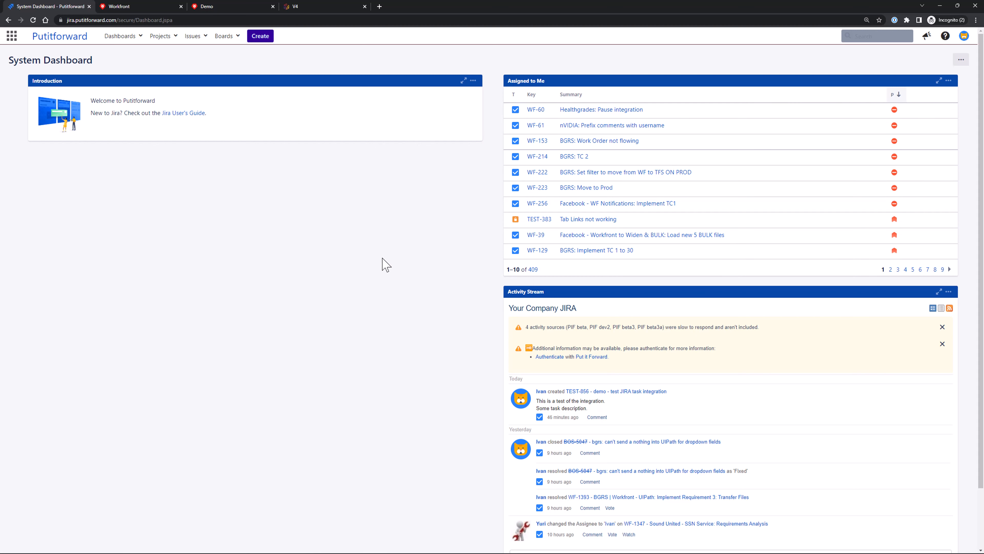
{"action": "left_click", "coordinate": [259, 37]}
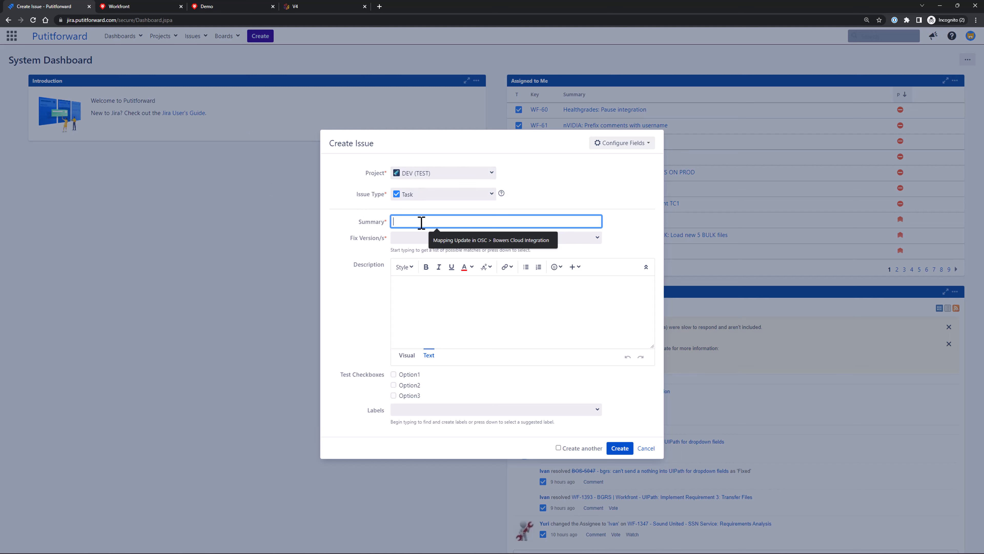
{"action": "type", "text": "demo"}
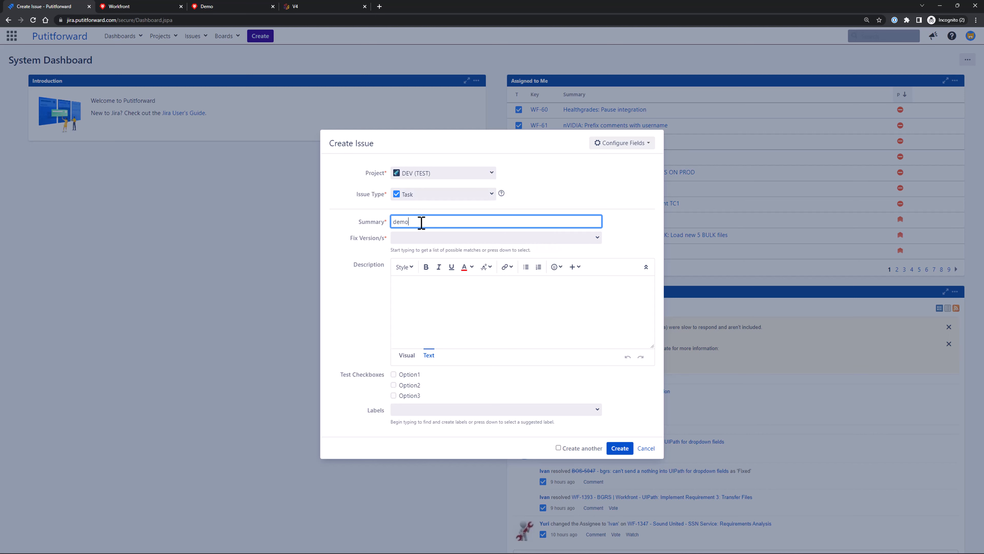
{"action": "type", "text": " PIF JIRA and Workfront 11"}
- Enter 2.1 as the fix version and "This is a test description." as the issue's description
{"action": "left_click", "coordinate": [406, 238]}
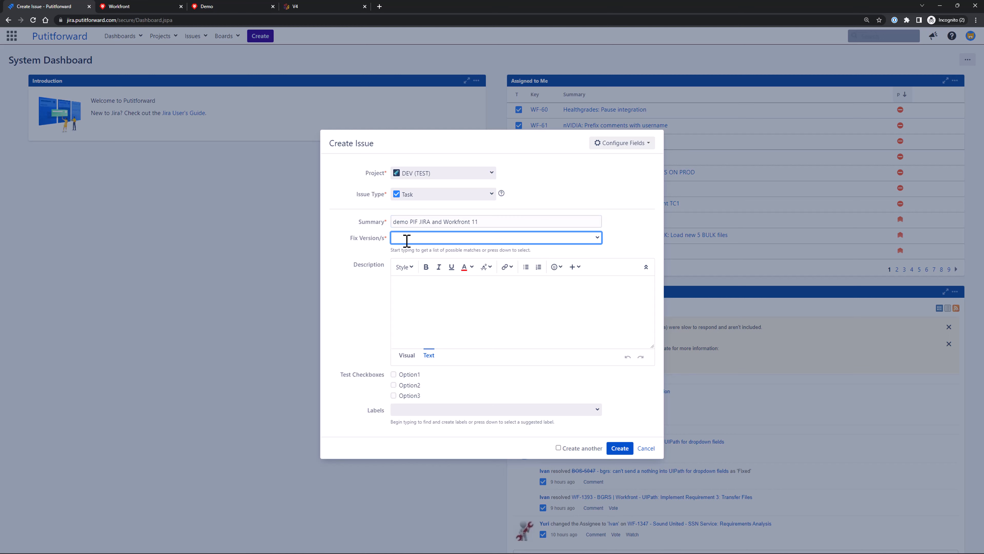
{"action": "type", "text": "2.1"}
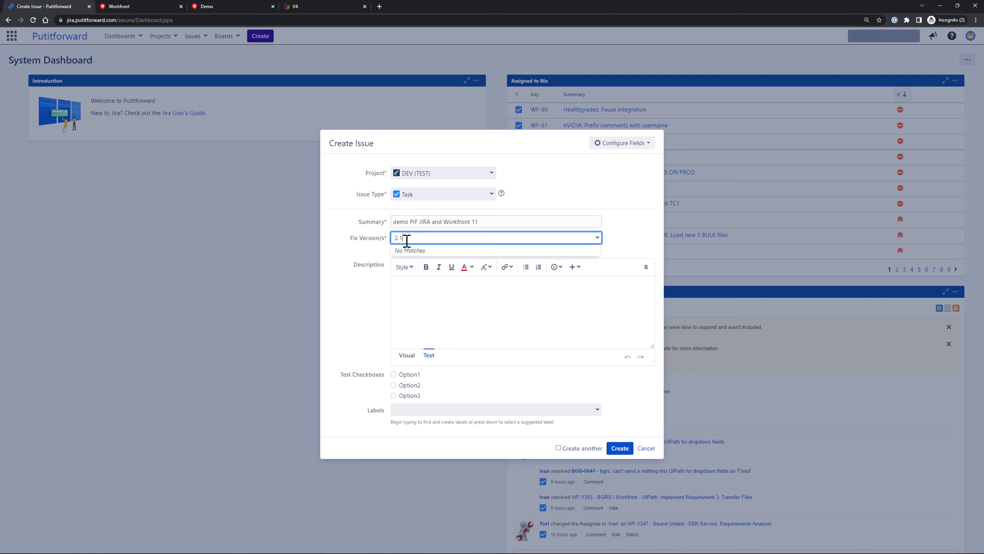
{"action": "left_click", "coordinate": [422, 303]}
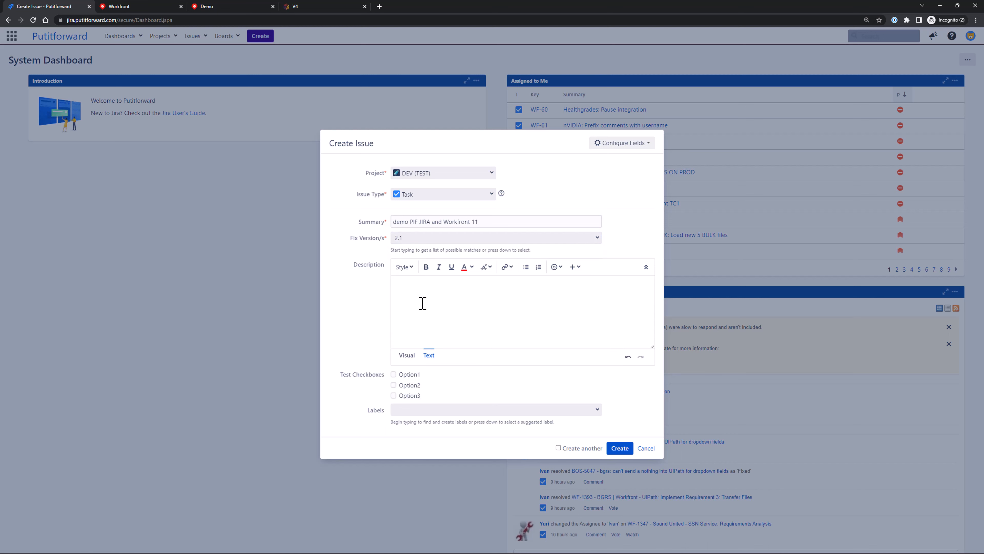
{"action": "type", "text": "This is a test description."}
- Enable the test checkboxes Option1, Option2 and Option3, and submit the new issue
{"action": "left_click", "coordinate": [393, 374]}
{"action": "left_click", "coordinate": [393, 386]}
{"action": "left_click", "coordinate": [393, 395]}
{"action": "left_click", "coordinate": [620, 449]}
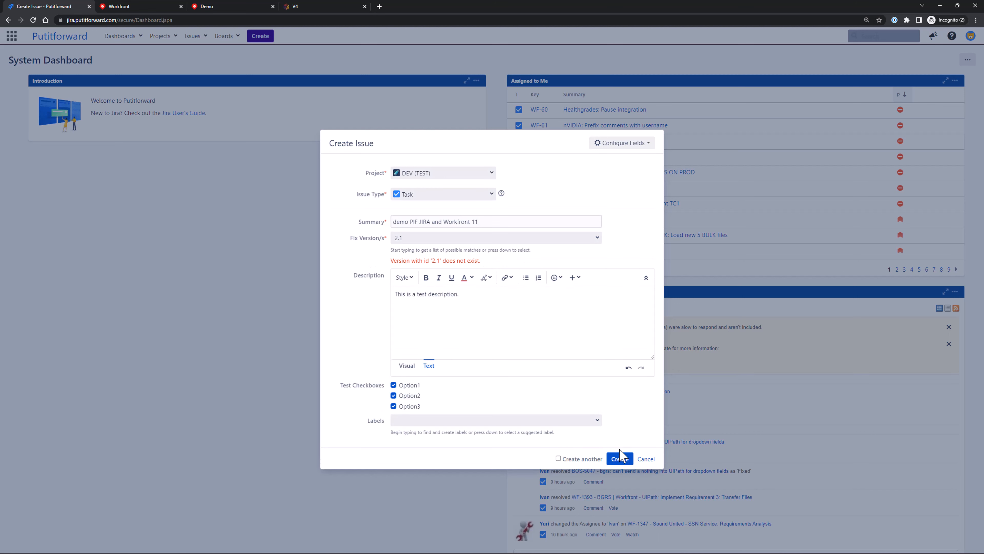
- Replace the fix version with 1_0 and create the issue
{"action": "left_click", "coordinate": [444, 238]}
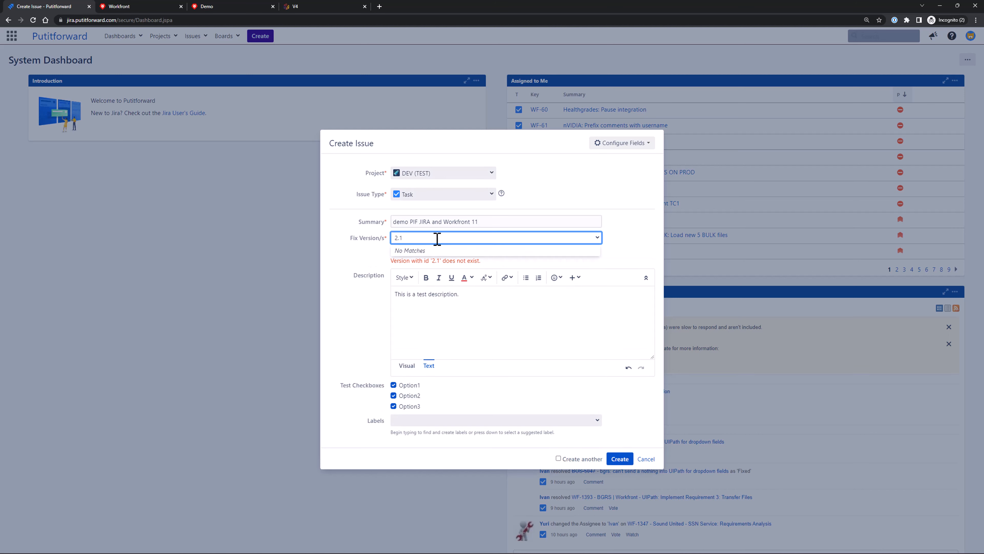
{"action": "key", "text": "BackSpace"}
{"action": "key", "text": "BackSpace"}
{"action": "key", "text": "BackSpace"}
{"action": "type", "text": "1"}
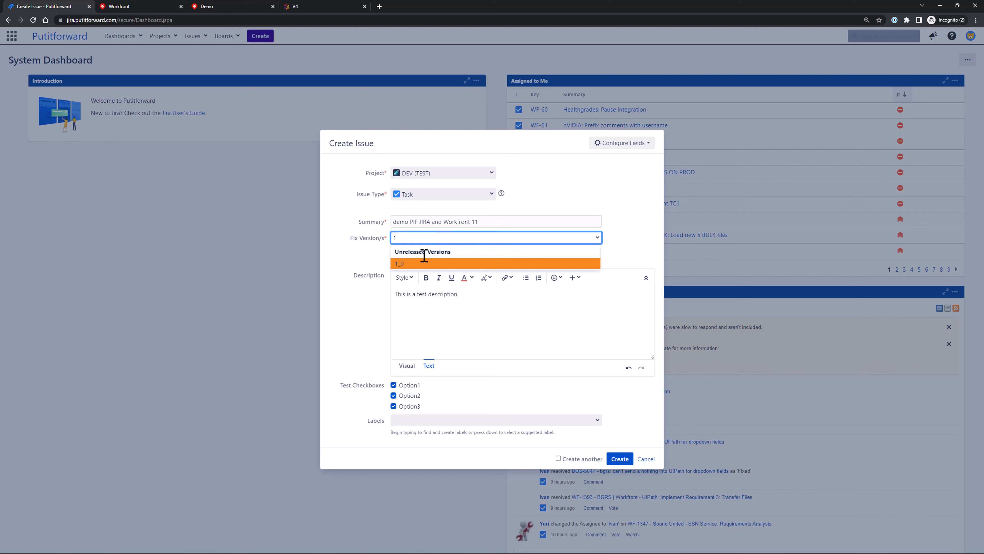
{"action": "left_click", "coordinate": [413, 264]}
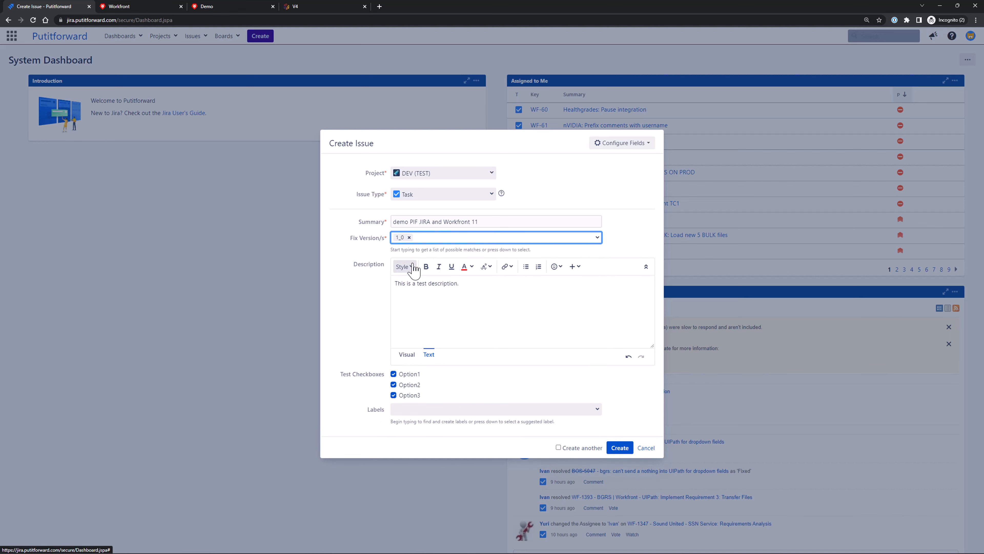
{"action": "left_click", "coordinate": [616, 447]}
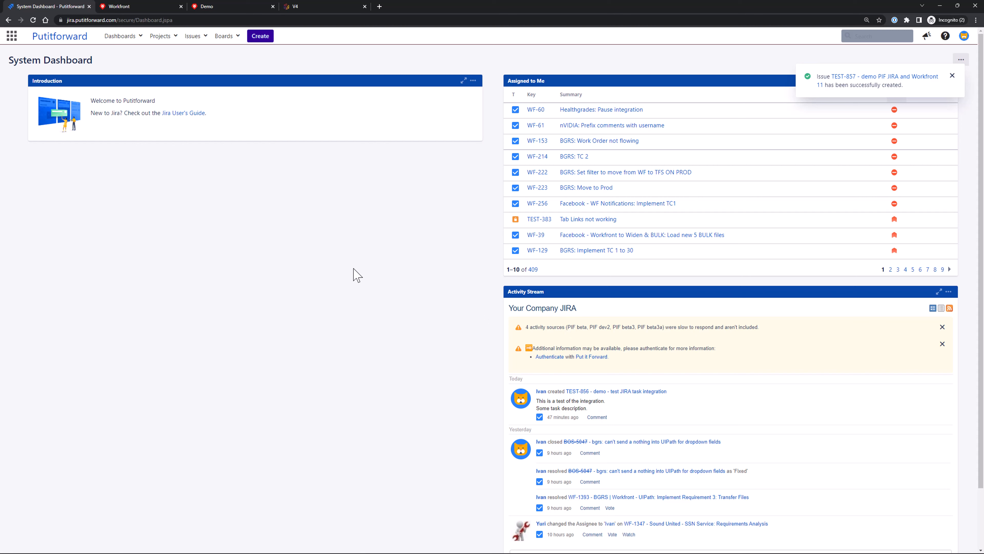
- Switch to the Demo project in Workfront and refresh its issue list to check for the new issue
{"action": "left_click", "coordinate": [221, 8]}
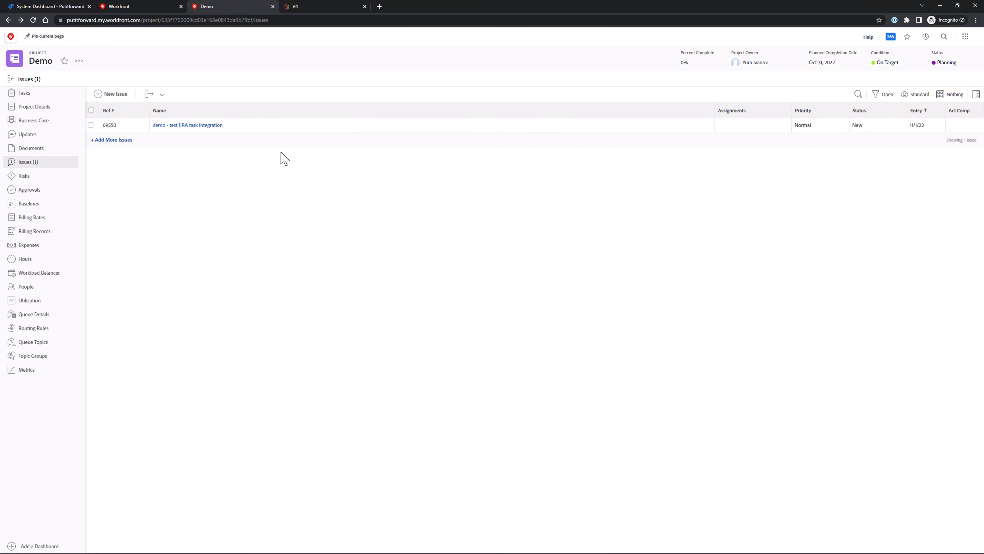
{"action": "left_click", "coordinate": [33, 20]}
- Switch to Put It Forward and examine the destination field mapping of the "Demo: Jira to WF issue" process
{"action": "left_click", "coordinate": [334, 11]}
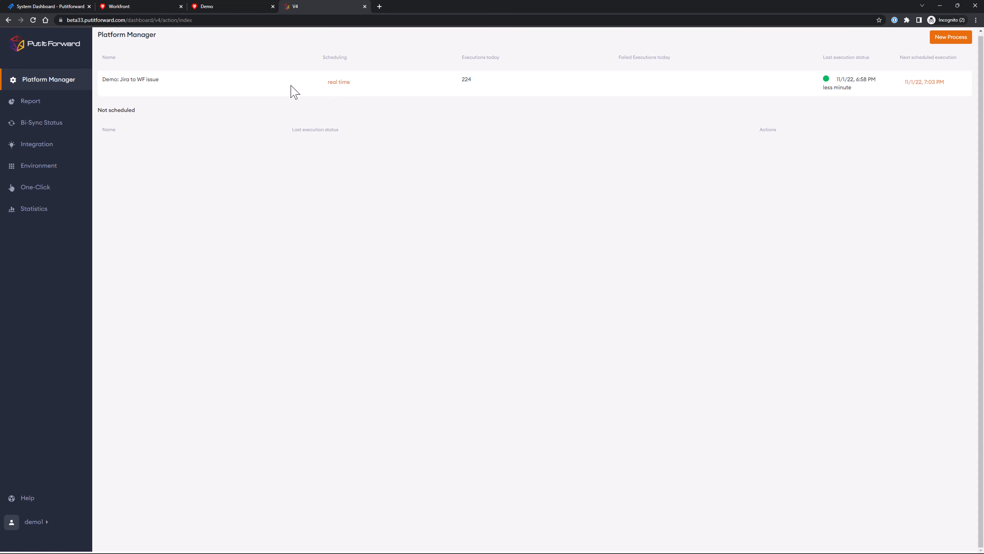
{"action": "left_click", "coordinate": [149, 81]}
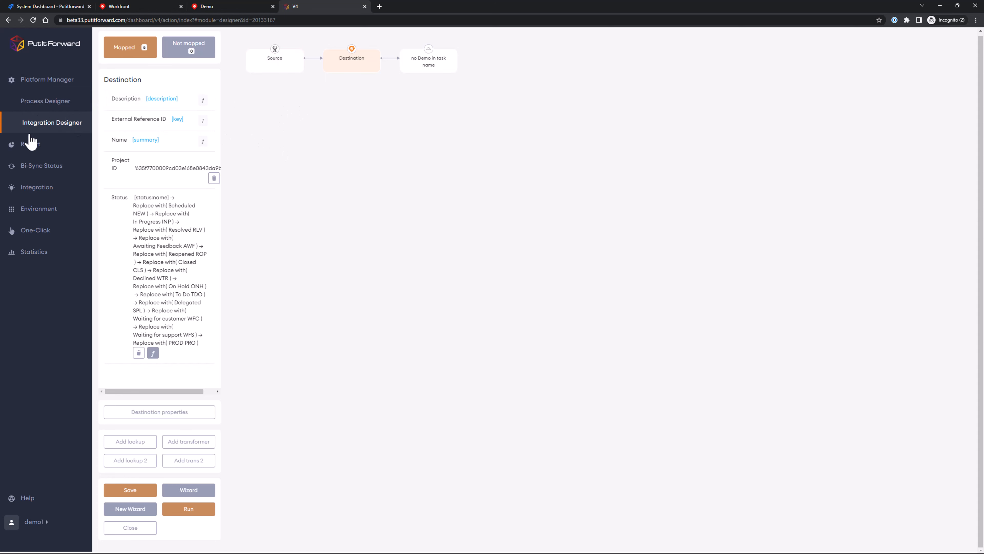
- Open the process execution report and look over its specific-process and start-time filters
{"action": "left_click", "coordinate": [31, 148]}
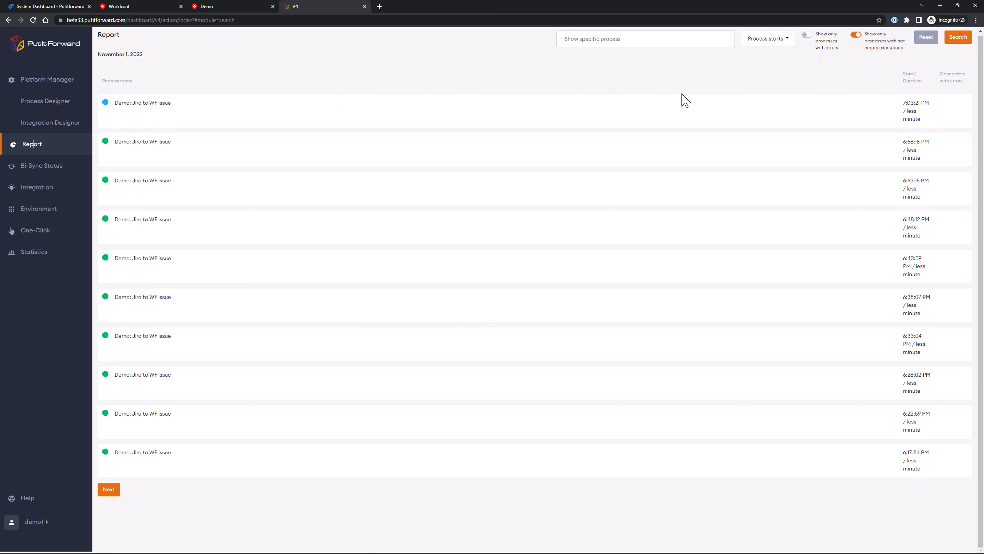
{"action": "left_click", "coordinate": [727, 40]}
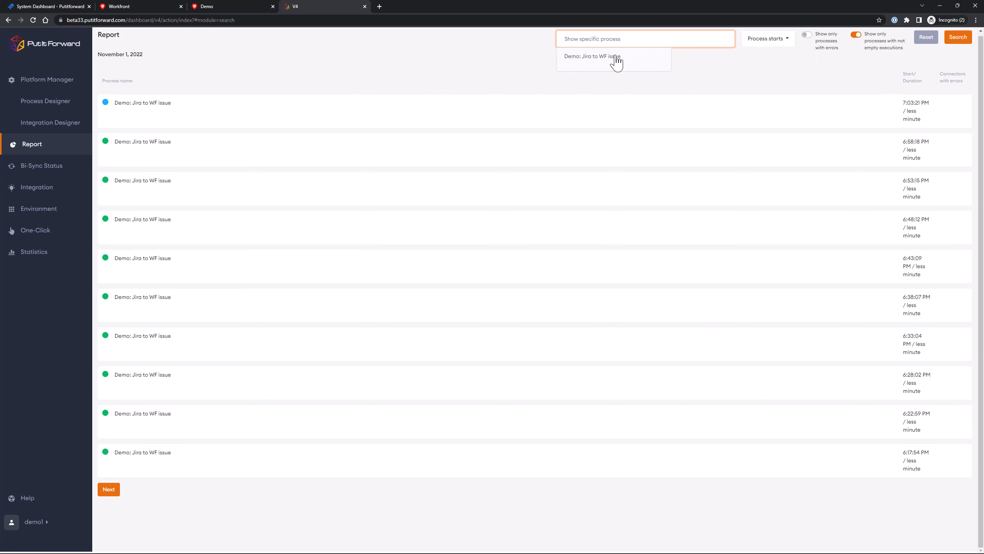
{"action": "left_click", "coordinate": [759, 39]}
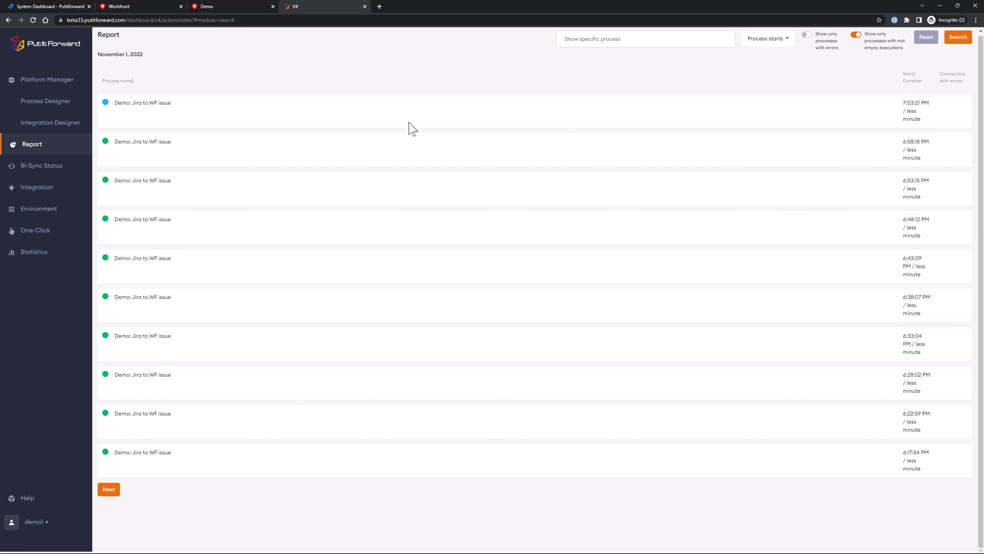
- Open the latest "Demo: Jira to WF issue" execution and examine the source and destination values of the new issue's record
{"action": "left_click", "coordinate": [151, 102]}
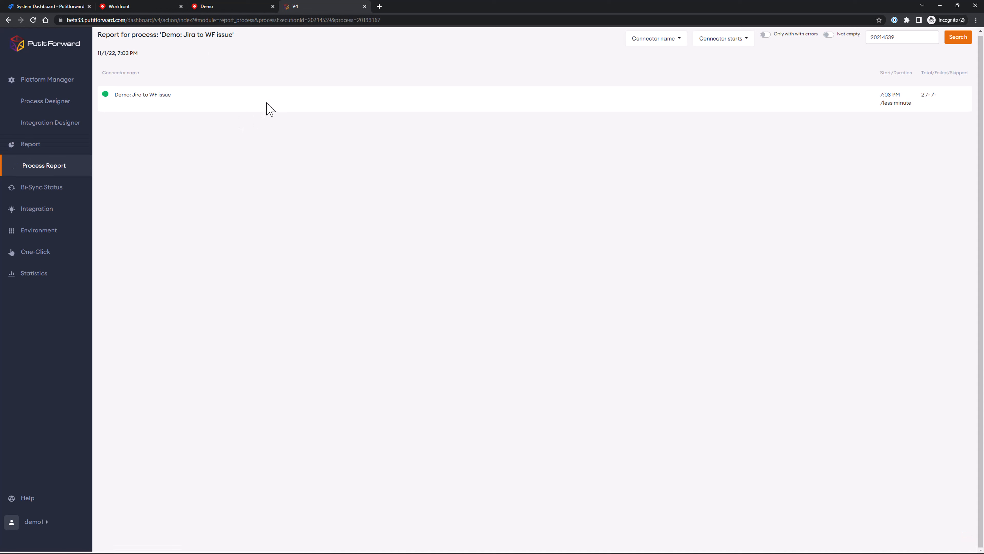
{"action": "left_click", "coordinate": [134, 96]}
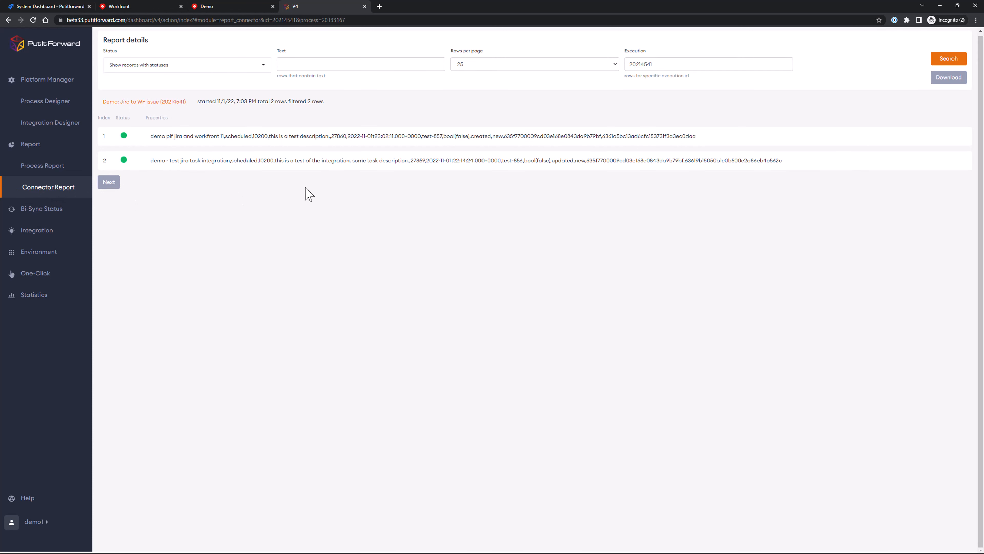
{"action": "left_click", "coordinate": [336, 143]}
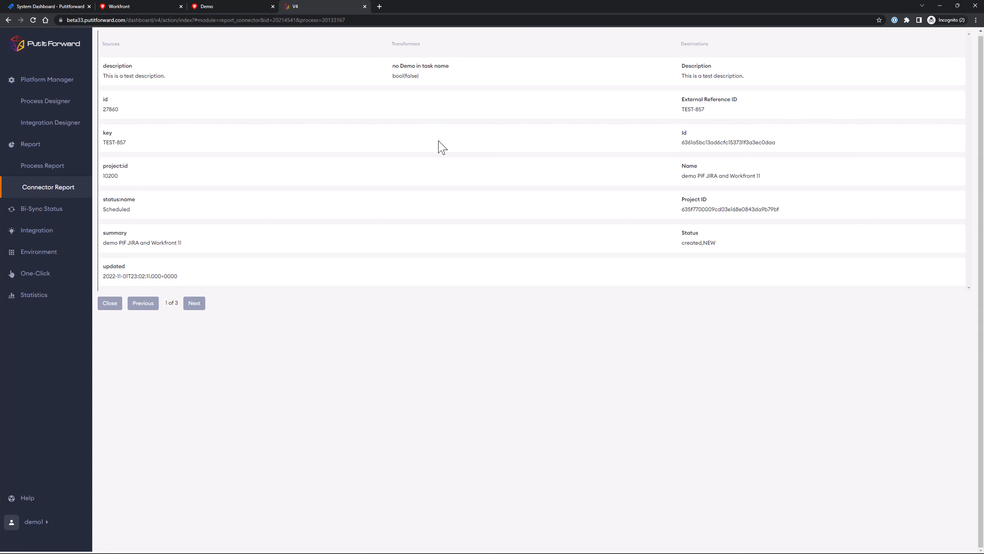
- Return to Workfront, refresh the Demo project's issues and open "demo PIF JIRA and Workfront 11"
{"action": "left_click", "coordinate": [212, 7]}
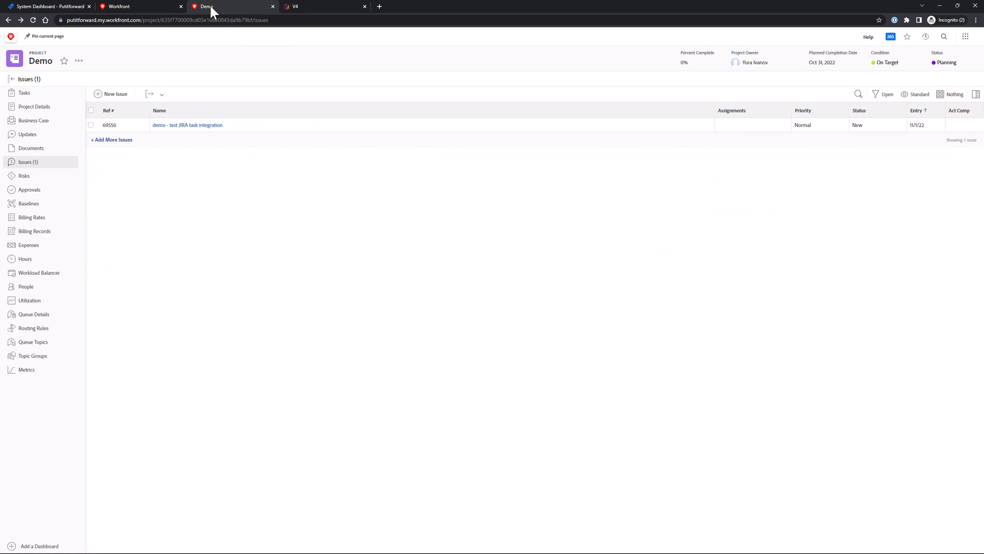
{"action": "left_click", "coordinate": [34, 22]}
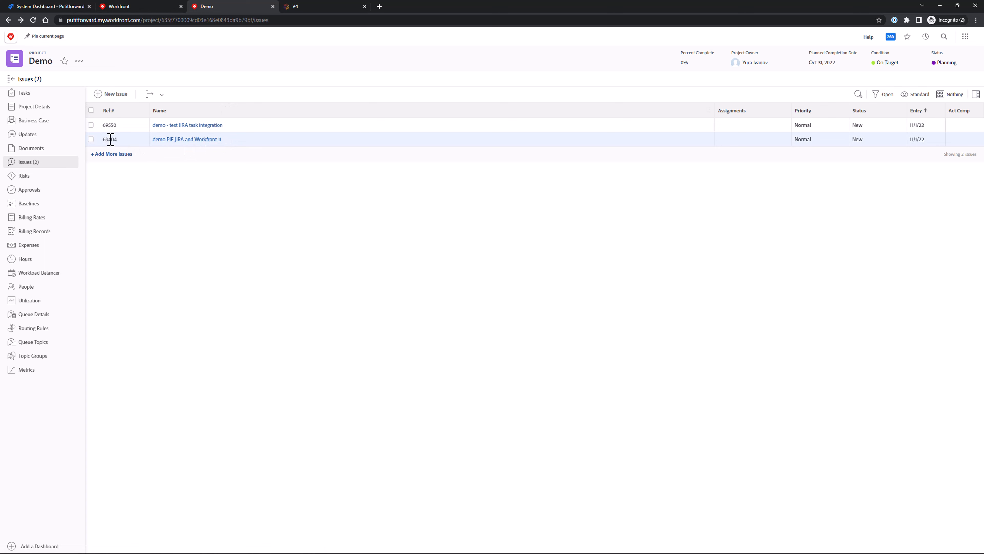
{"action": "left_click", "coordinate": [202, 139]}
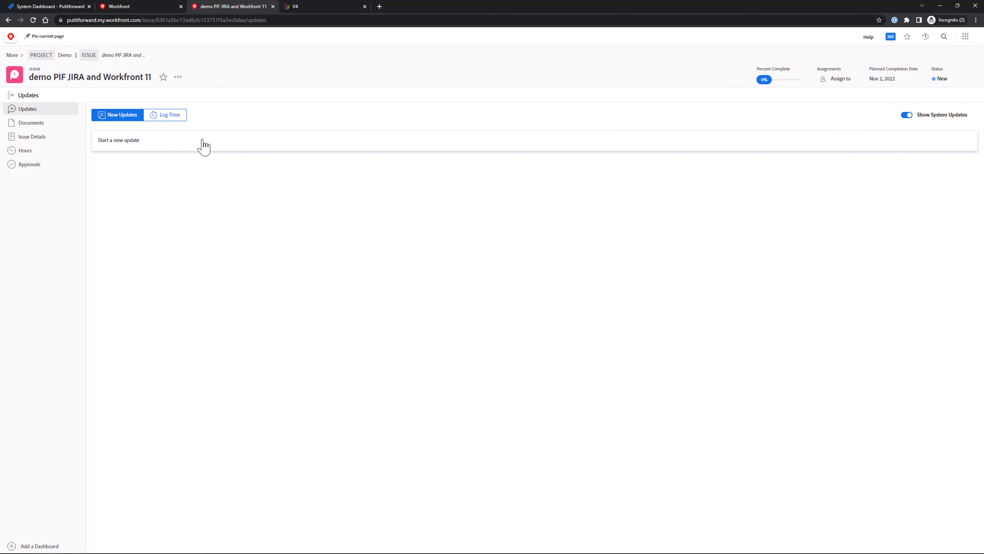